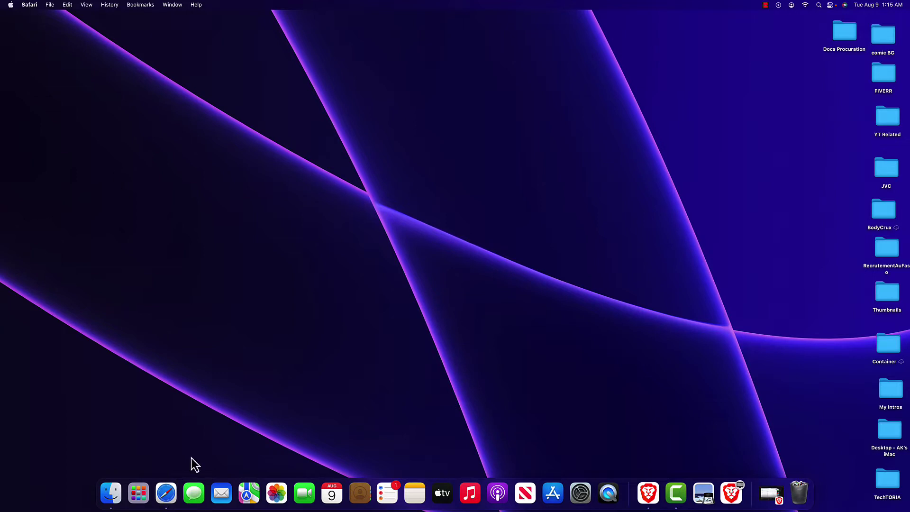
Load TechCrunch from Safari's Reading List and bring up the page's context menu.
{"action": "left_click", "coordinate": [165, 494]}
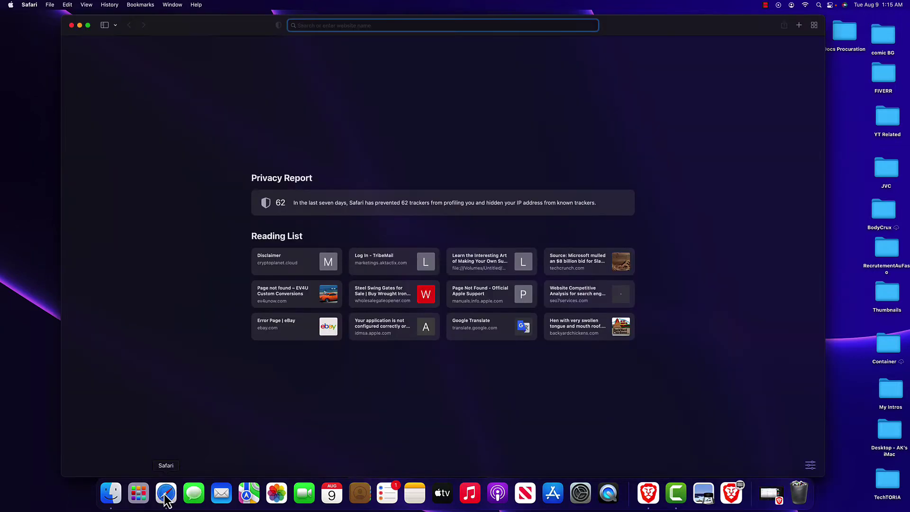
{"action": "left_click", "coordinate": [609, 269]}
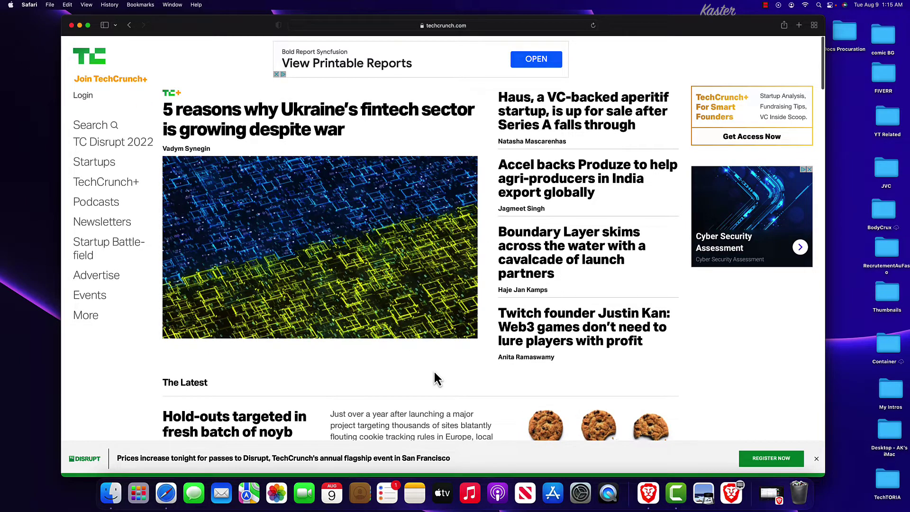
{"action": "right_click", "coordinate": [435, 372]}
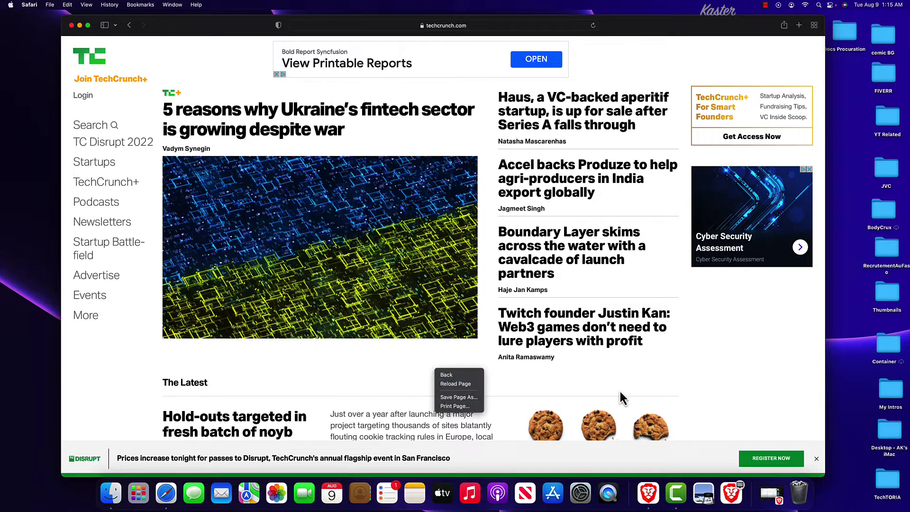
{"action": "right_click", "coordinate": [679, 371]}
{"action": "left_click", "coordinate": [676, 374]}
{"action": "right_click", "coordinate": [653, 369]}
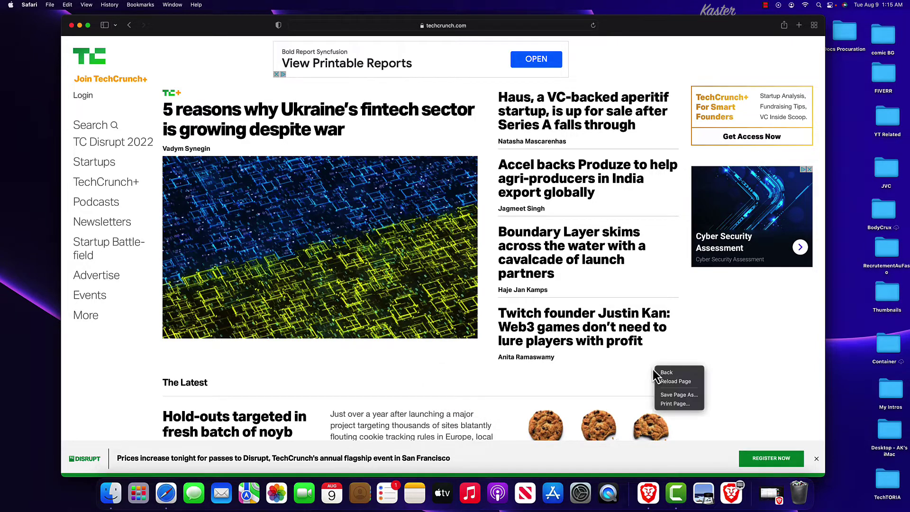
{"action": "right_click", "coordinate": [558, 378]}
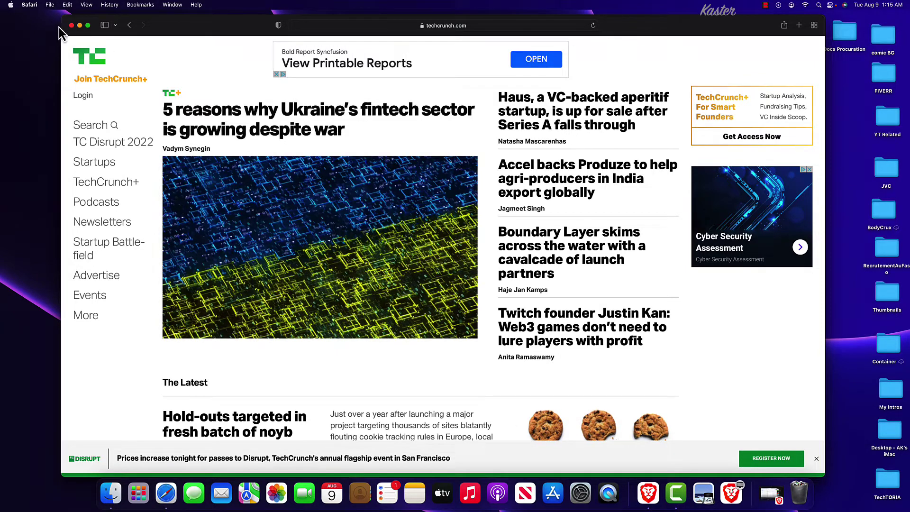
Check 'Show Develop menu in menu bar' in Advanced preferences, then close Preferences.
{"action": "left_click", "coordinate": [29, 6]}
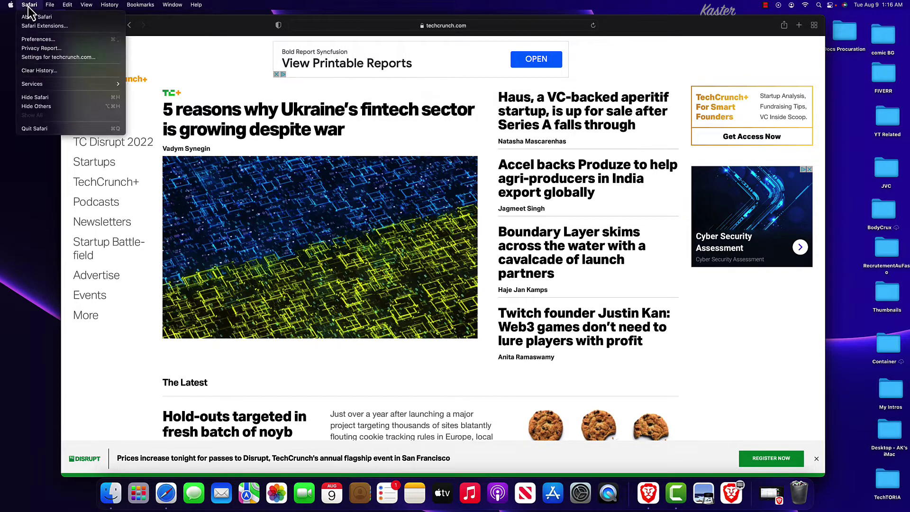
{"action": "left_click", "coordinate": [37, 40]}
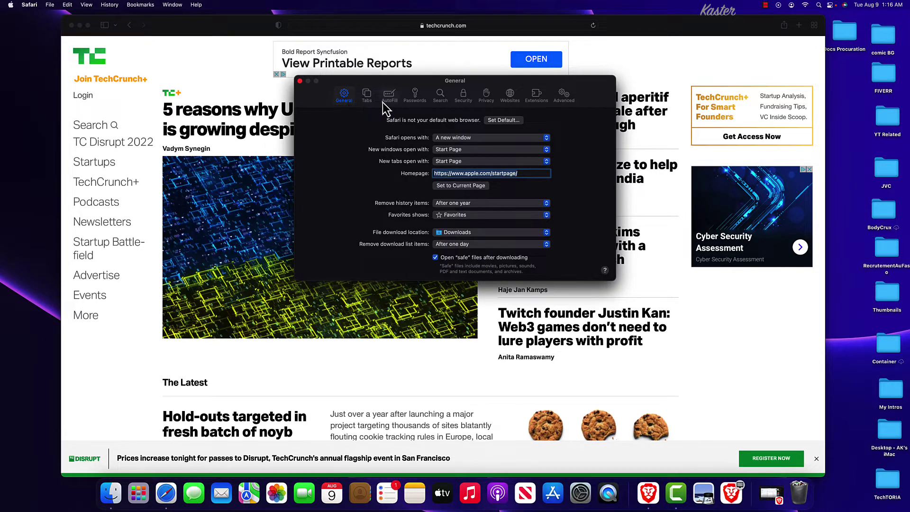
{"action": "left_click", "coordinate": [566, 98]}
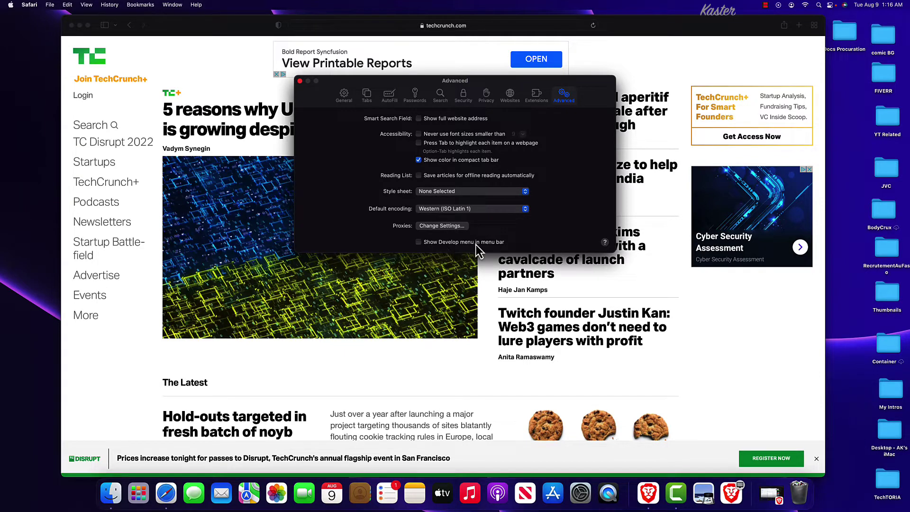
{"action": "left_click", "coordinate": [417, 243]}
{"action": "left_click", "coordinate": [419, 241]}
{"action": "left_click", "coordinate": [300, 82]}
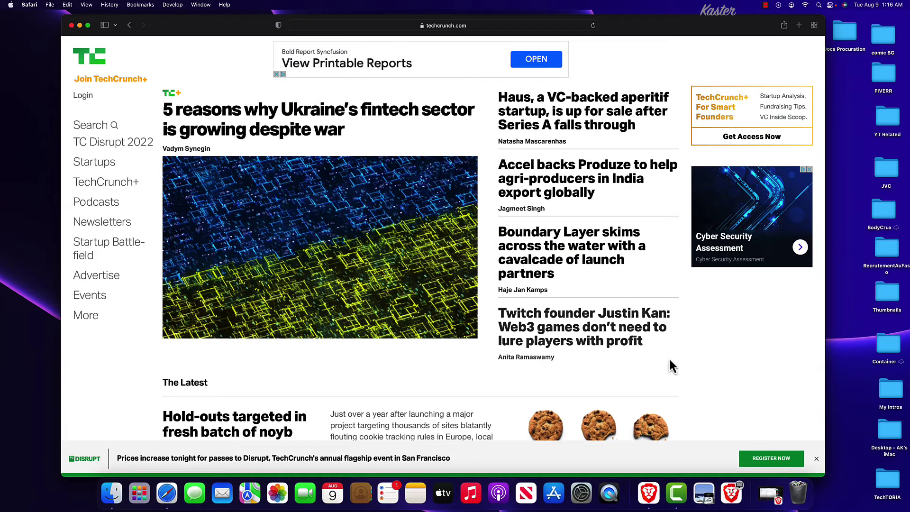
{"action": "right_click", "coordinate": [462, 395]}
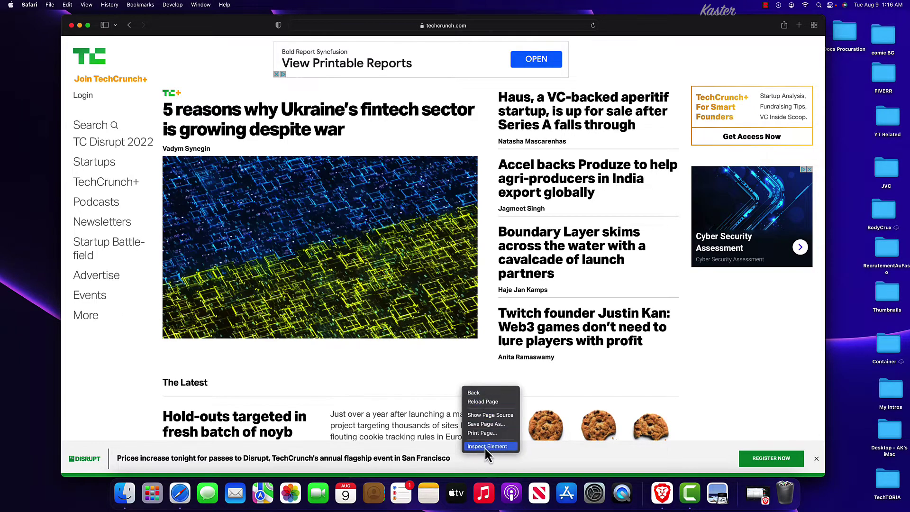
{"action": "left_click", "coordinate": [434, 387]}
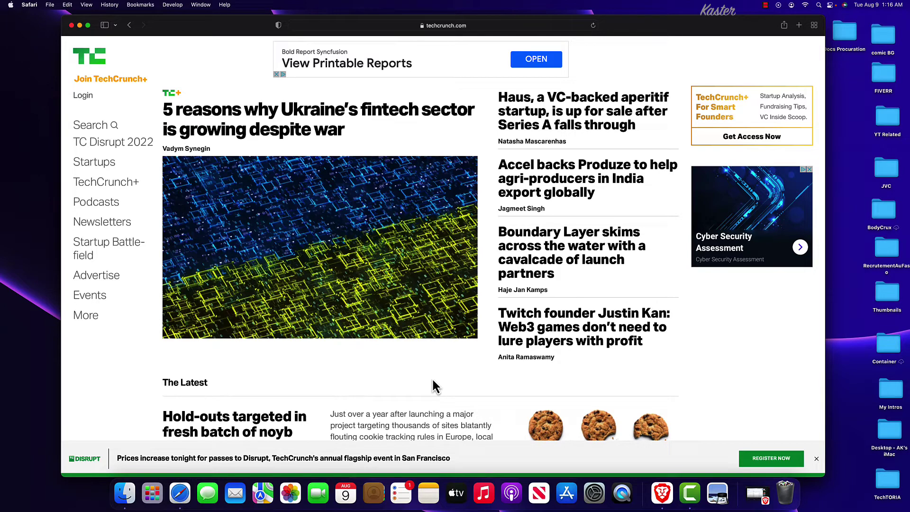
{"action": "right_click", "coordinate": [435, 387]}
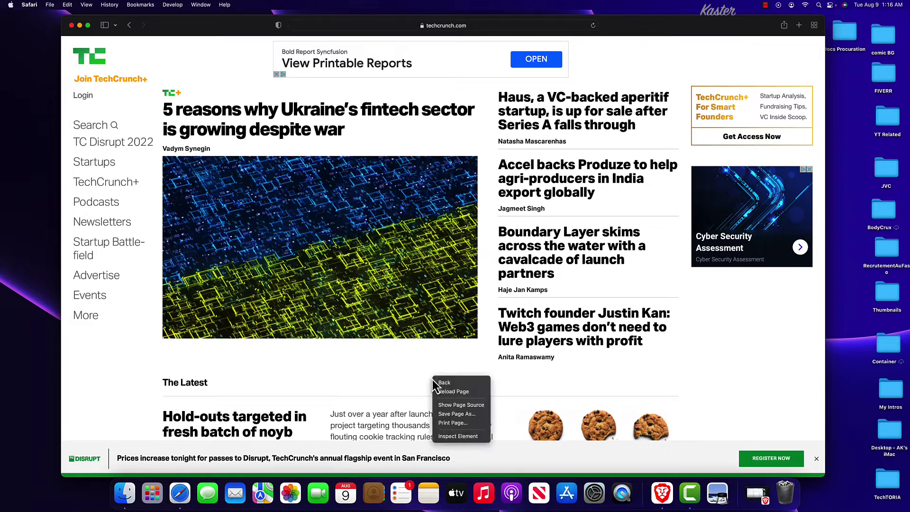
{"action": "left_click", "coordinate": [352, 393]}
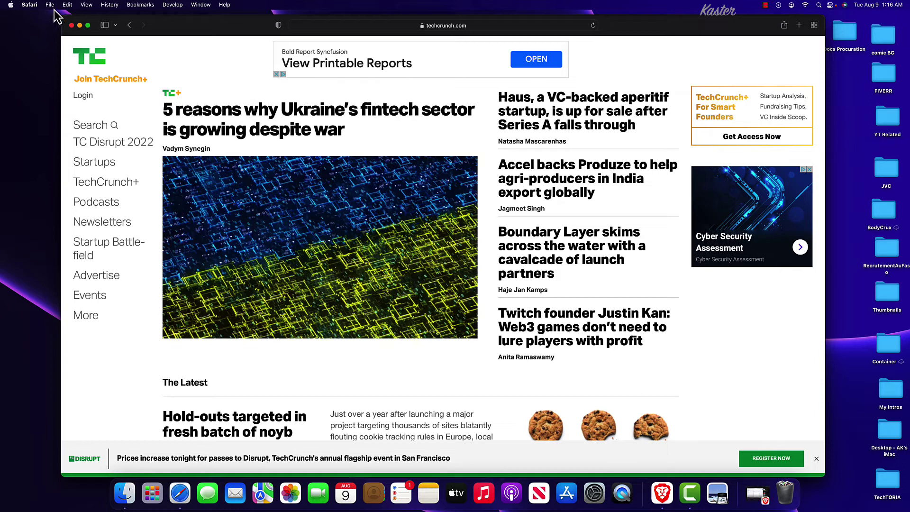
{"action": "left_click", "coordinate": [67, 7]}
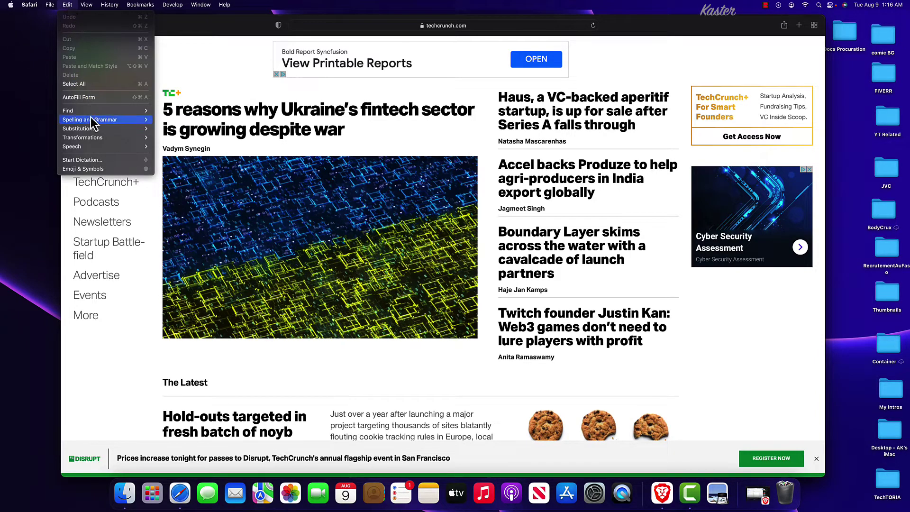
{"action": "left_click", "coordinate": [131, 380]}
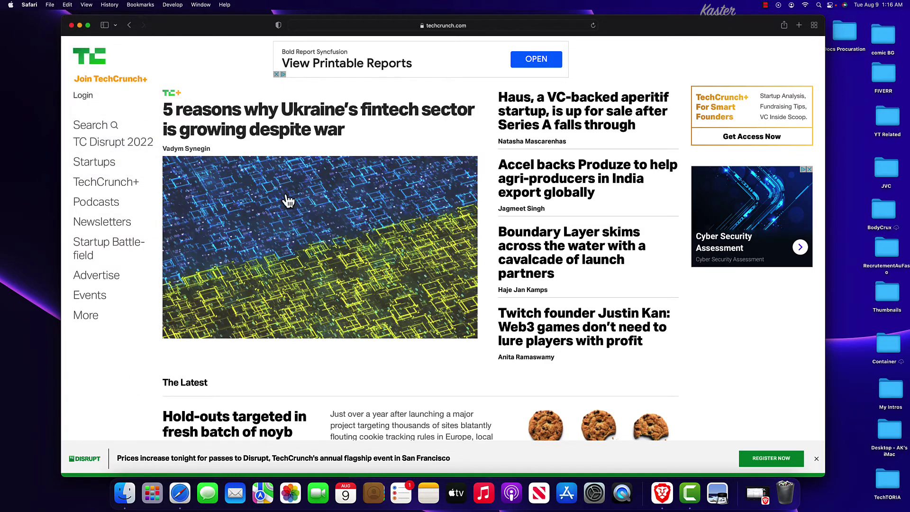
Enter Responsive Design Mode and preview iPhone 8, tablet and large iPad Pro sizes.
{"action": "left_click", "coordinate": [175, 6]}
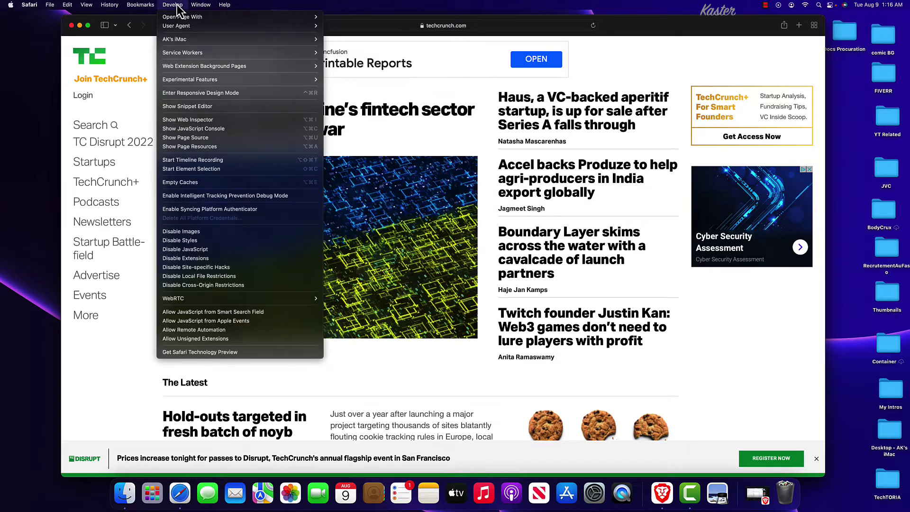
{"action": "left_click", "coordinate": [181, 94]}
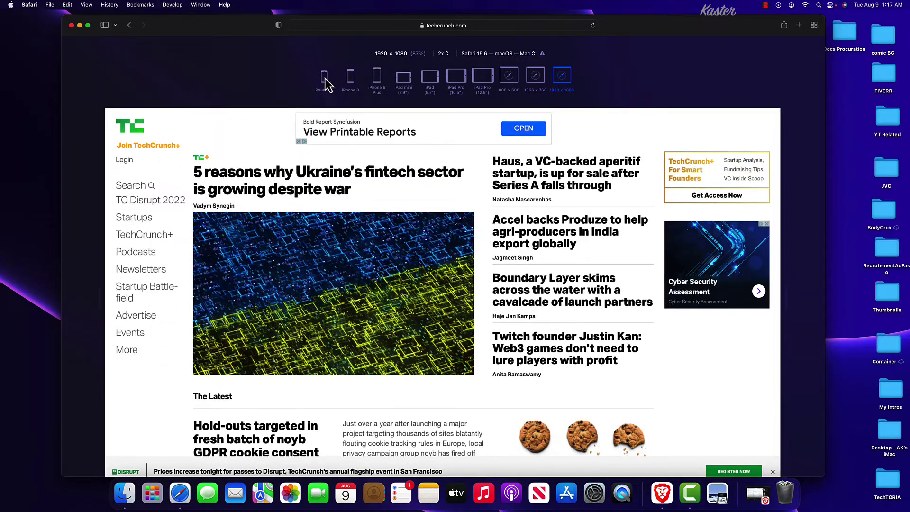
{"action": "left_click", "coordinate": [353, 80]}
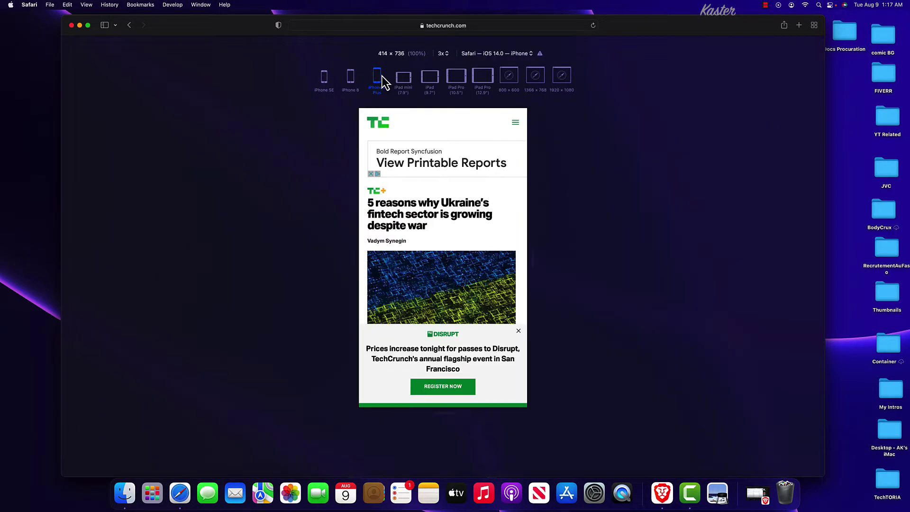
{"action": "left_click", "coordinate": [430, 80]}
{"action": "left_click", "coordinate": [466, 79]}
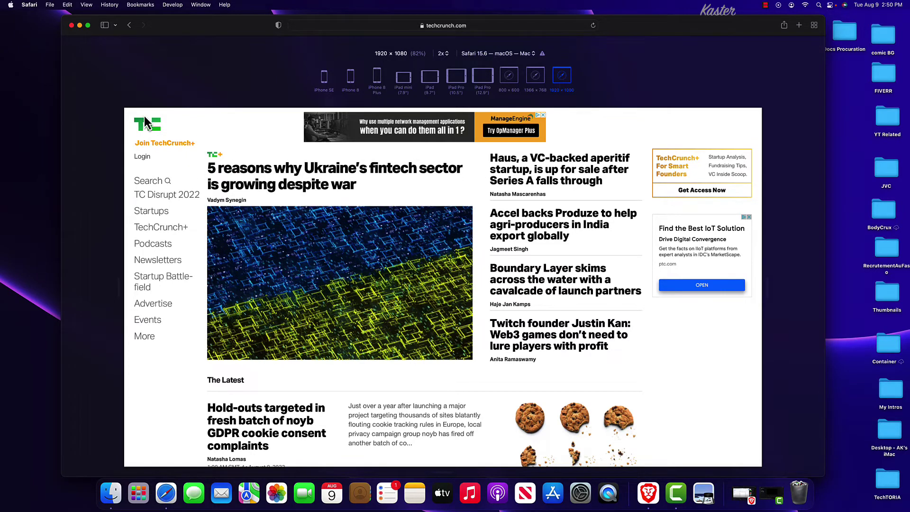
{"action": "left_click", "coordinate": [30, 9]}
{"action": "left_click", "coordinate": [34, 40]}
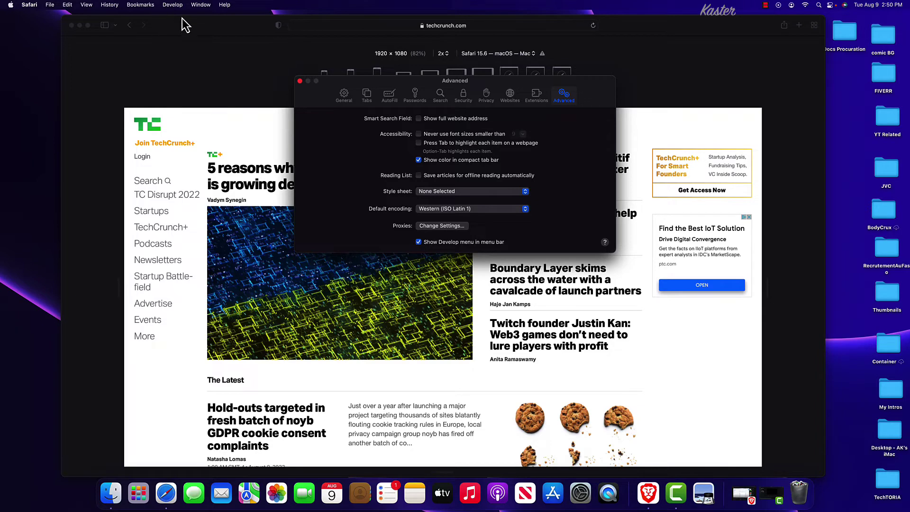
{"action": "left_click", "coordinate": [301, 81]}
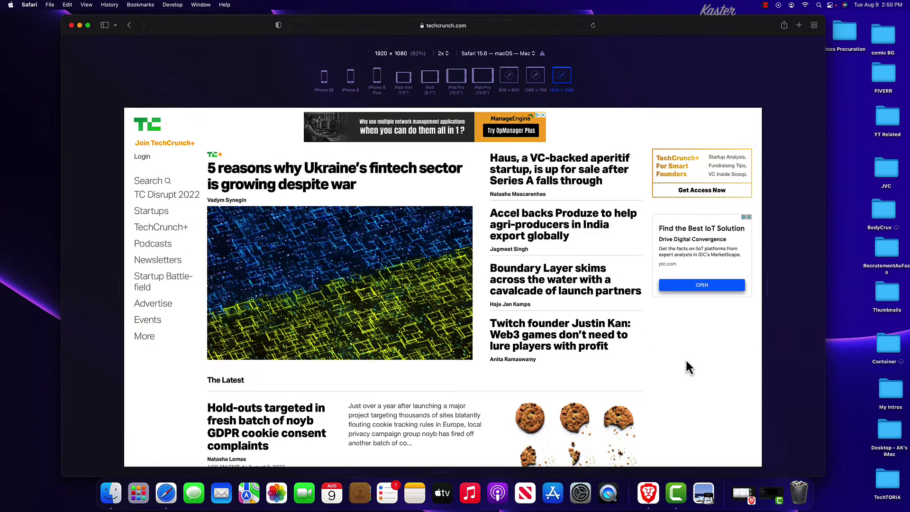
Choose Inspect Element from the page's context menu to open Web Inspector.
{"action": "right_click", "coordinate": [691, 385]}
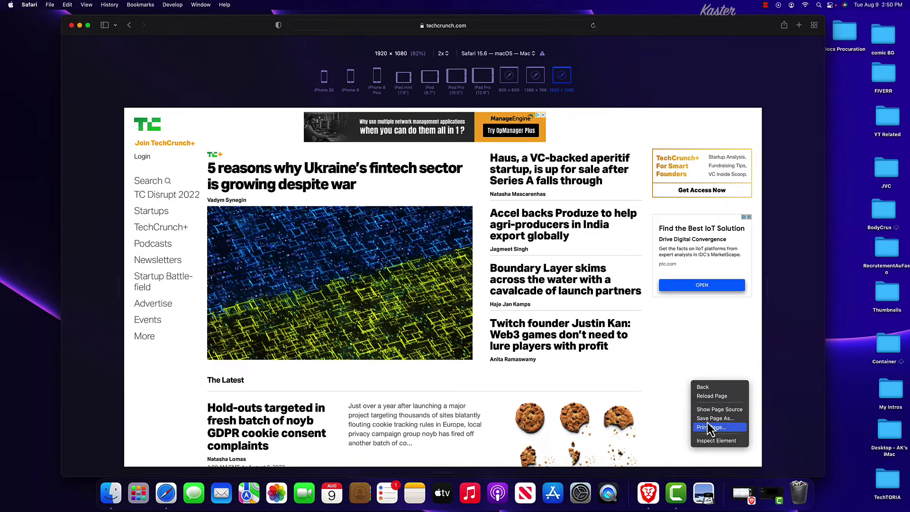
{"action": "left_click", "coordinate": [716, 440]}
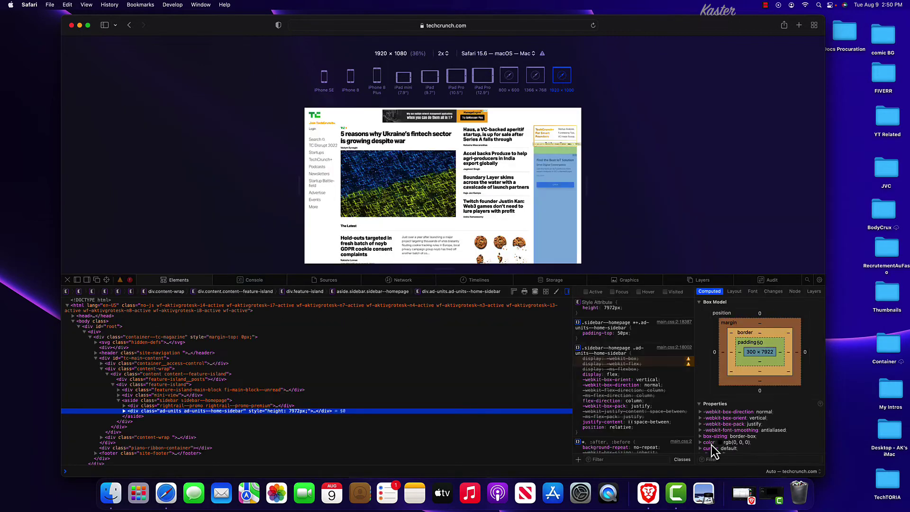